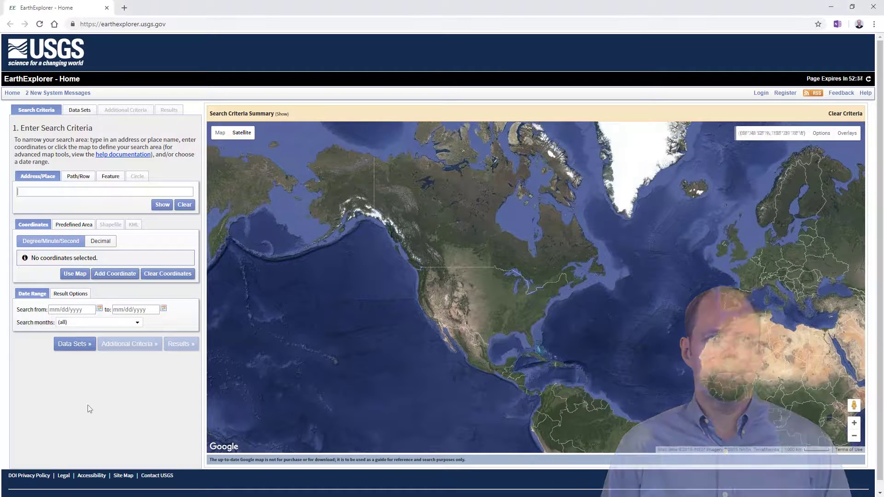
Look up San Francisco and add San Francisco, CA, USA (37° 46' 29" N, 122° 25' 09" W) as the search coordinate.
{"action": "type", "text": "Sa"}
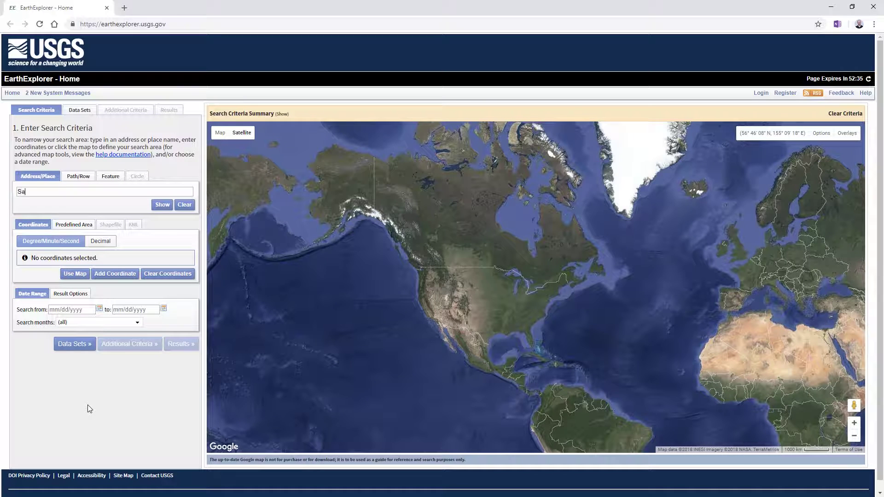
{"action": "type", "text": "n Francisco"}
{"action": "key", "text": "Return"}
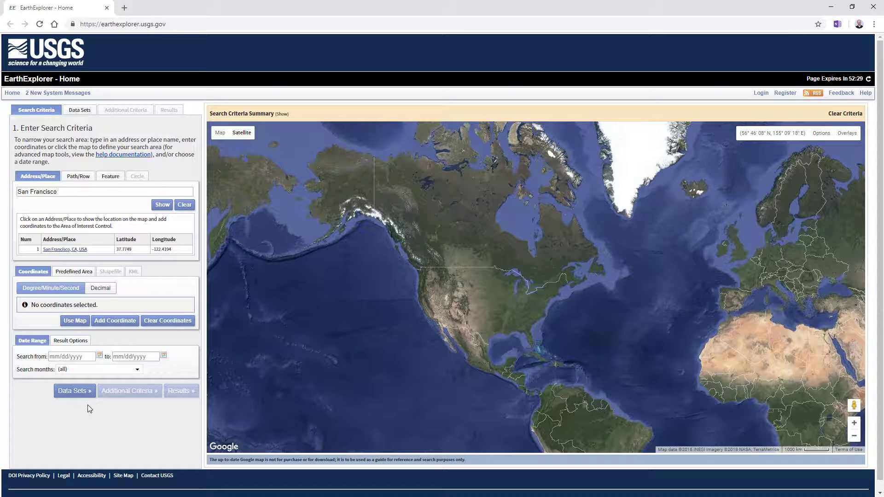
{"action": "left_click", "coordinate": [78, 250]}
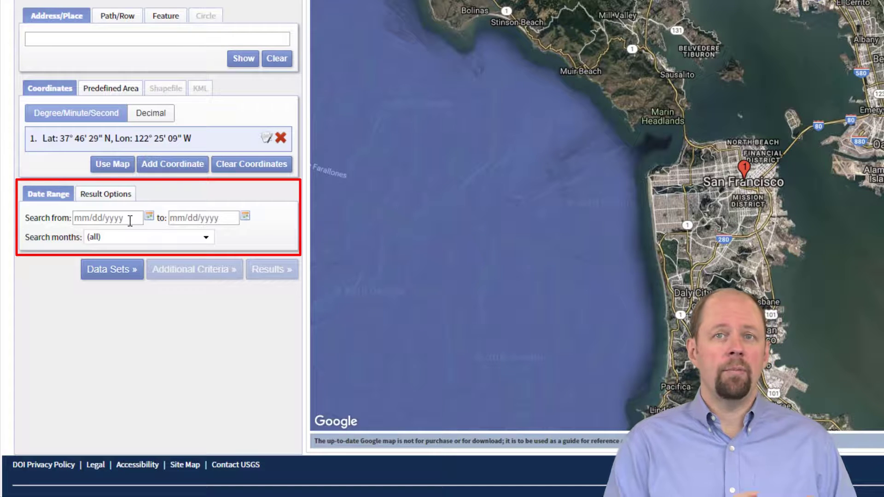
On the Data Sets page, check Landsat 8 OLI/TIRS C1 Level-1 under Landsat > Landsat Collection 1 Level-1.
{"action": "left_click", "coordinate": [118, 277]}
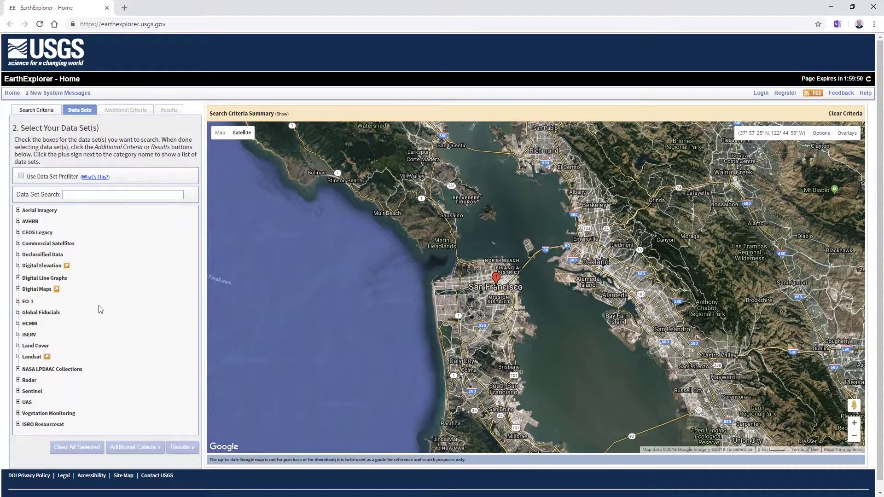
{"action": "left_click", "coordinate": [19, 357]}
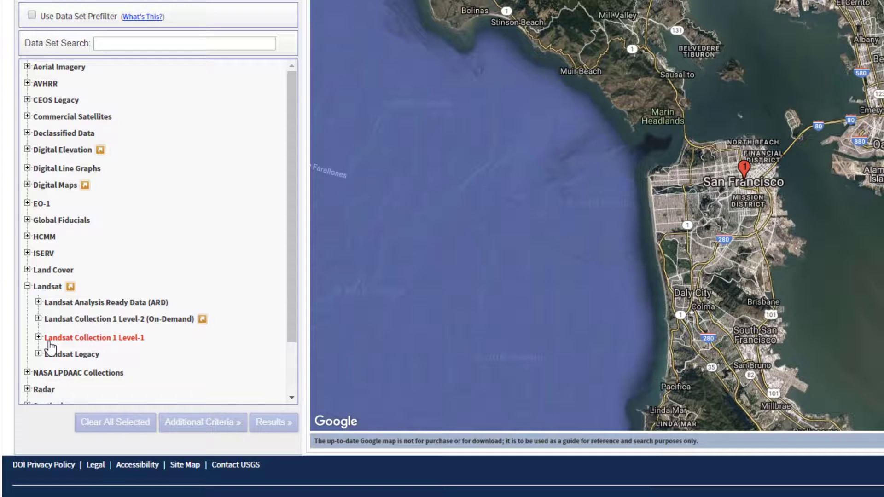
{"action": "left_click", "coordinate": [37, 338]}
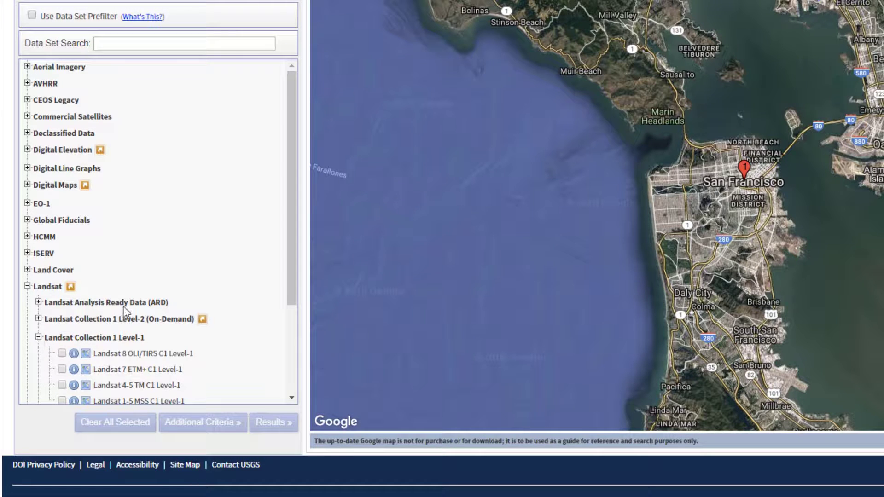
{"action": "scroll", "coordinate": [217, 286], "scroll_direction": "down", "scroll_amount": 3}
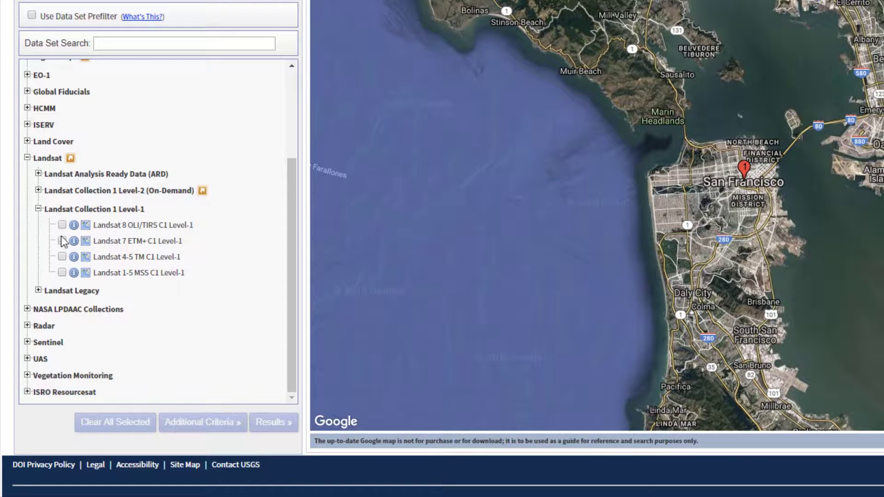
{"action": "left_click", "coordinate": [62, 225]}
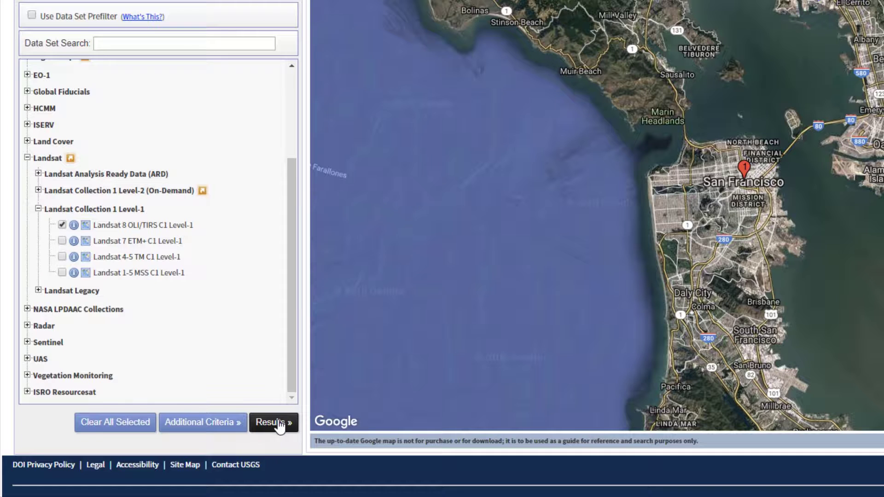
Run the search to list 235 Landsat 8 scenes with their ID, acquisition date, path and row.
{"action": "left_click", "coordinate": [272, 422]}
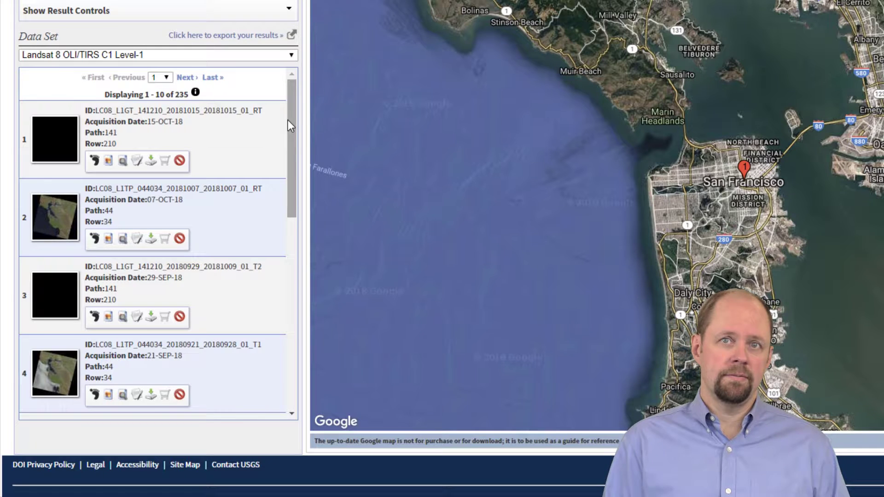
{"action": "scroll", "coordinate": [288, 120], "scroll_direction": "down", "scroll_amount": 2}
Scroll through the results list and load page 2, showing scenes 11–20.
{"action": "left_click_drag", "start_coordinate": [302, 152], "coordinate": [305, 220]}
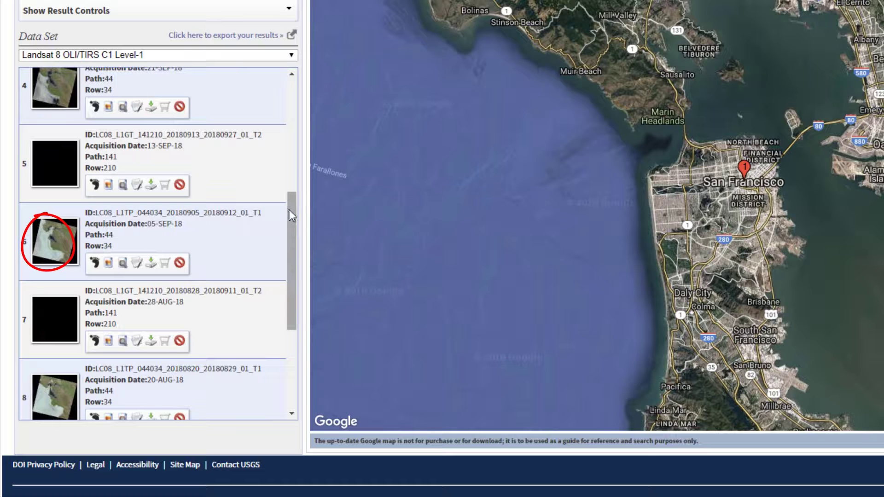
{"action": "left_click_drag", "start_coordinate": [294, 208], "coordinate": [290, 291]}
{"action": "scroll", "coordinate": [264, 274], "scroll_direction": "down", "scroll_amount": 1}
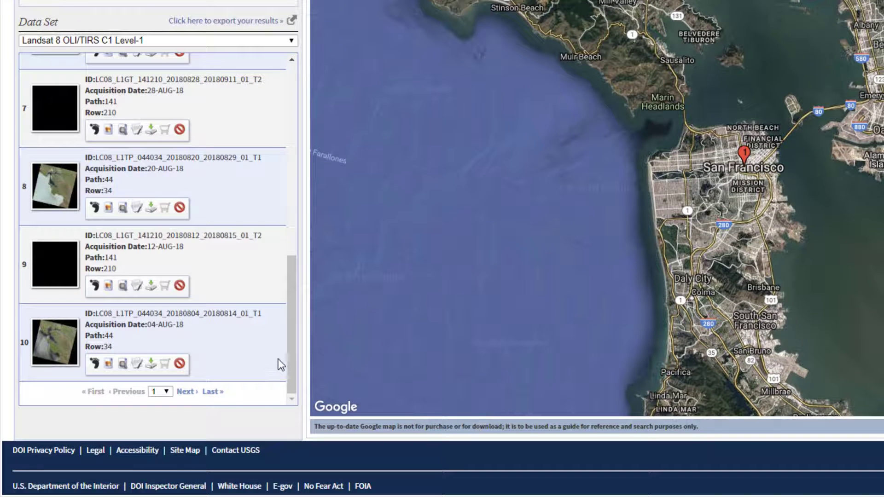
{"action": "left_click", "coordinate": [184, 392]}
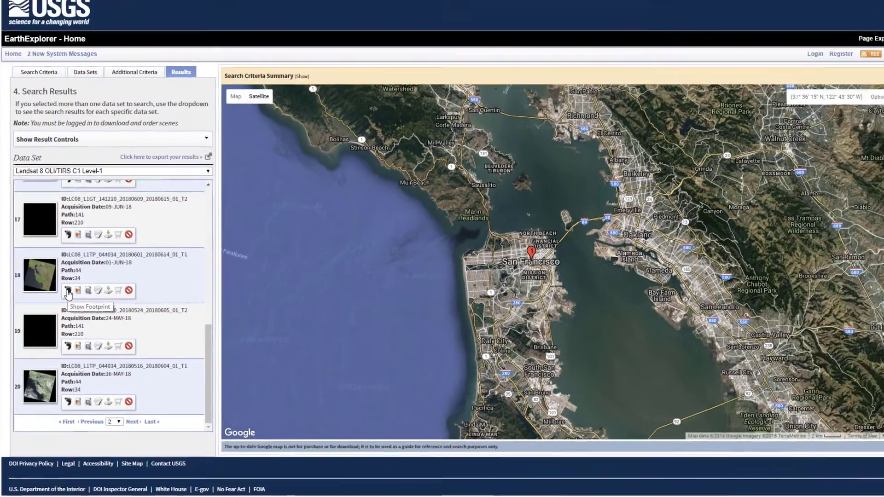
Overlay the footprint and browse image of scene 18 (01-JUN-18, path 44, row 34), then hide the footprint fill.
{"action": "left_click", "coordinate": [95, 208]}
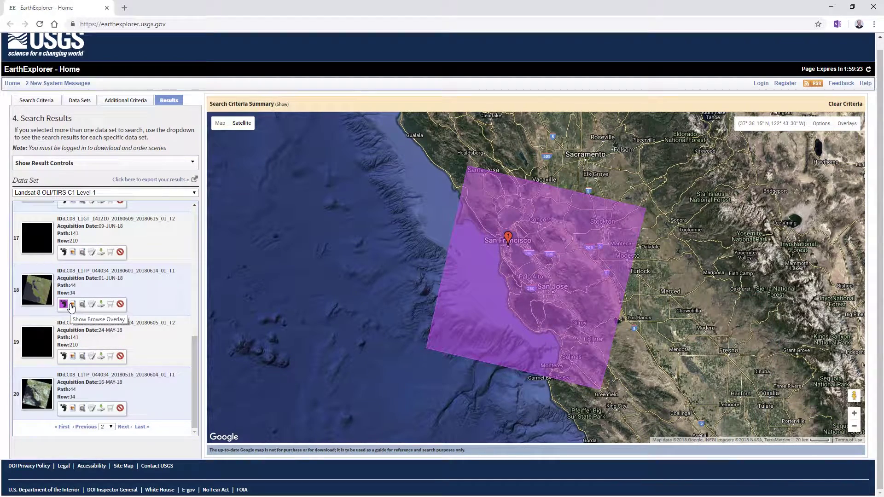
{"action": "left_click", "coordinate": [73, 305]}
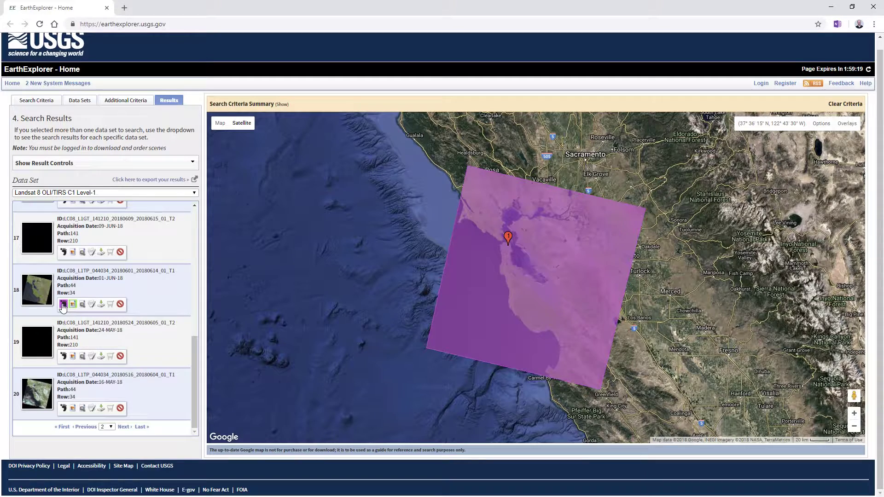
{"action": "left_click", "coordinate": [63, 304]}
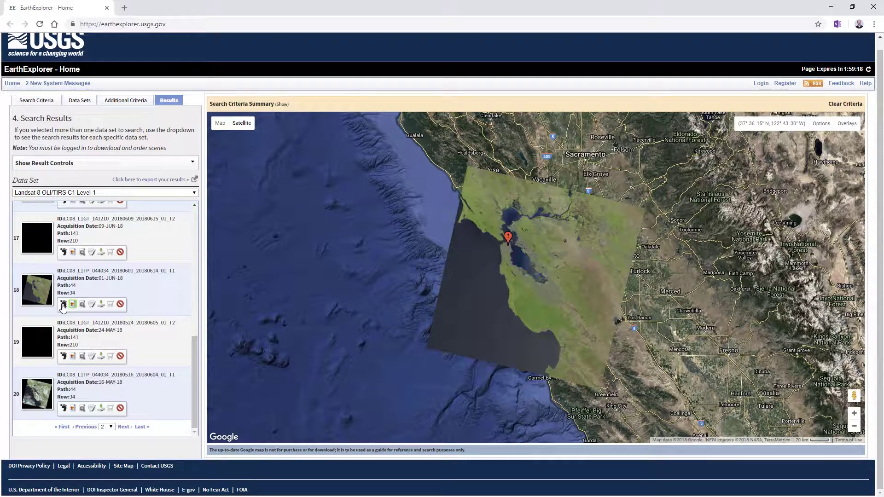
Open the 01-JUN-18 scene's download options and go to the EROS Registration System sign-in page.
{"action": "left_click", "coordinate": [101, 307]}
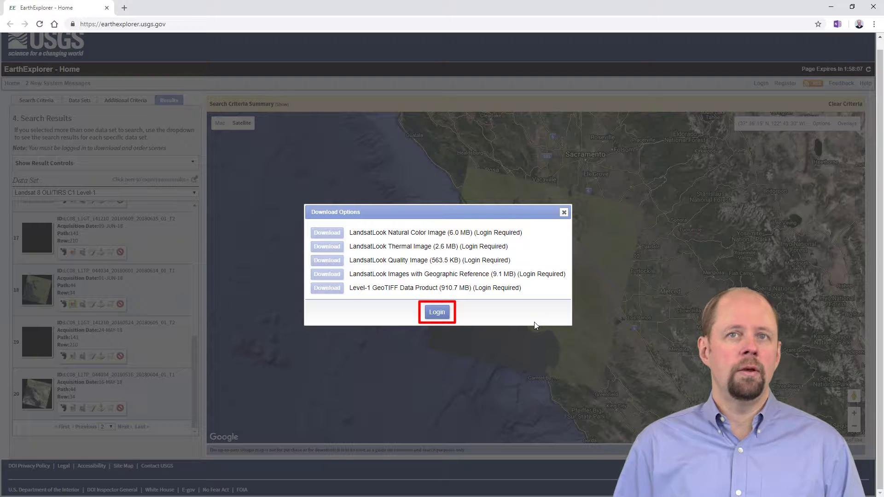
{"action": "left_click", "coordinate": [440, 313]}
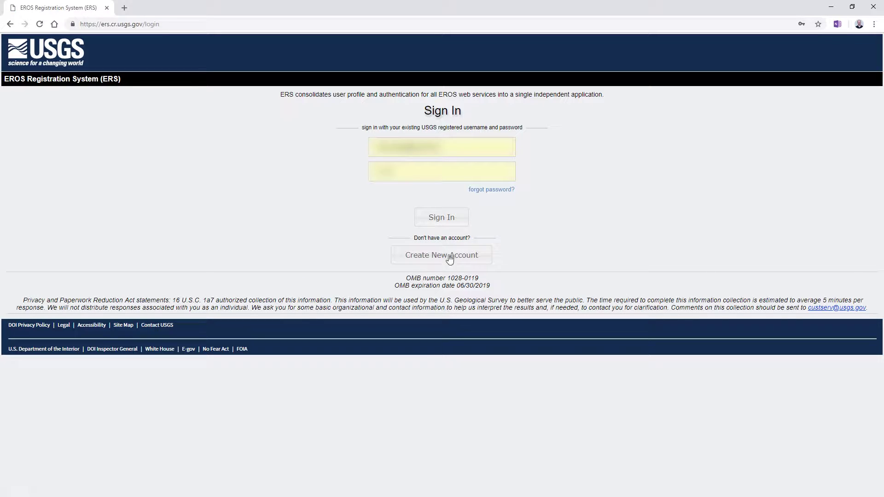
Sign in to the EROS Registration System with the registered USGS account.
{"action": "left_click", "coordinate": [449, 220]}
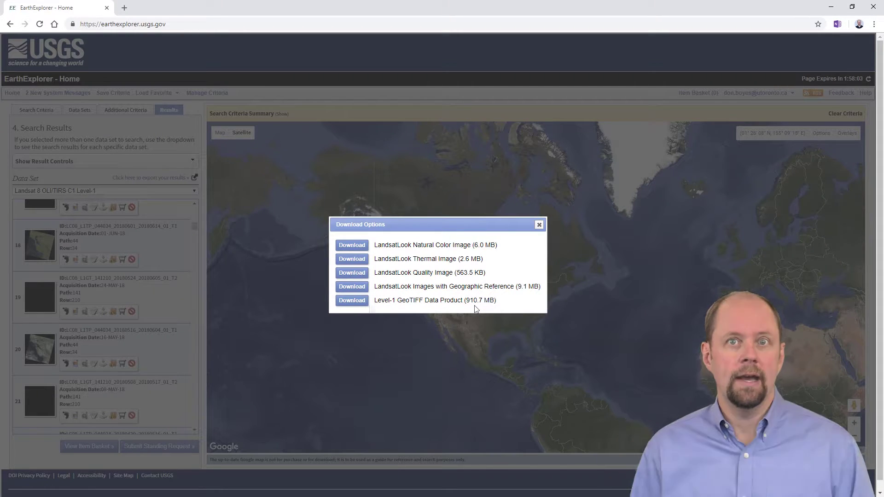
Download the 910.7 MB Level-1 GeoTIFF Data Product and save the .tar.gz to Demo (Z:).
{"action": "left_click", "coordinate": [365, 304]}
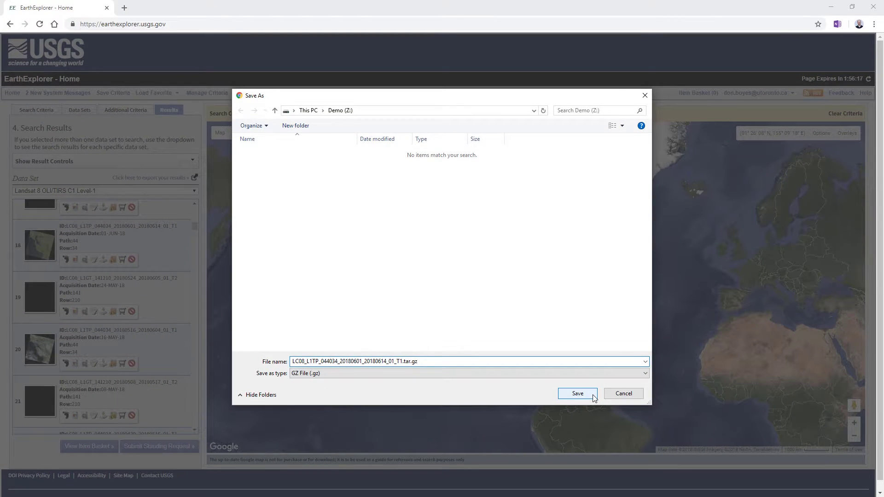
{"action": "left_click", "coordinate": [593, 395]}
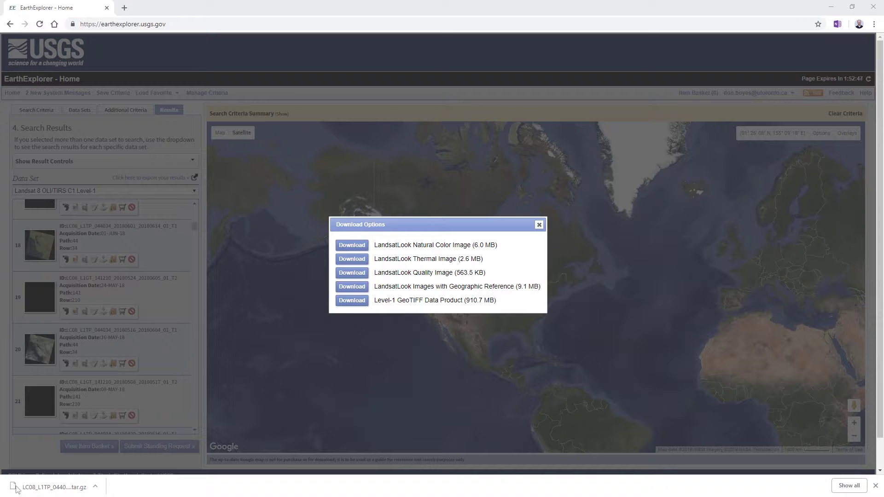
Show the finished LC08_L1TP_044034_20180601_20180614_01_T1.tar.gz download in its Demo (Z:) folder.
{"action": "left_click", "coordinate": [97, 487]}
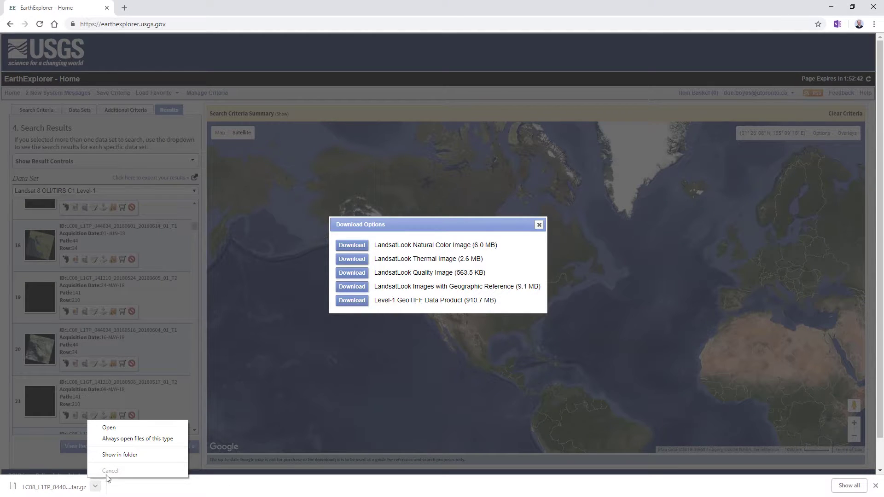
{"action": "left_click", "coordinate": [111, 454]}
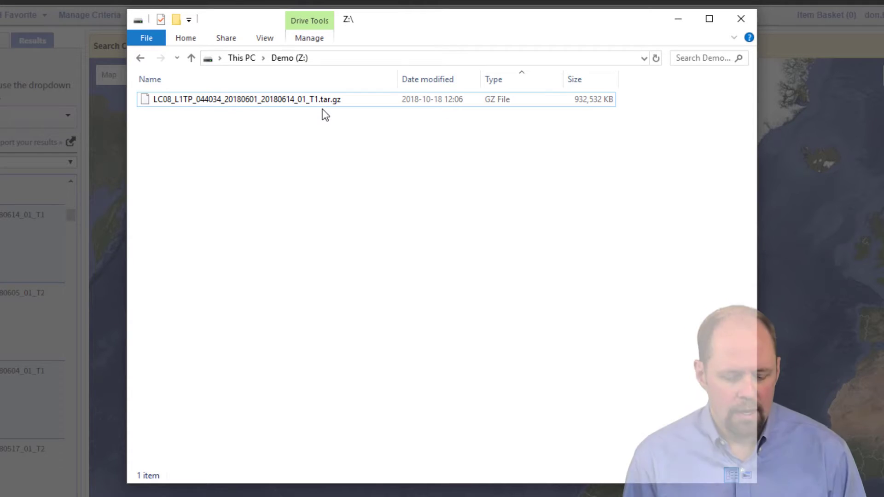
Extract the .tar.gz in place with 7-Zip, producing LC08_L1TP_044034_20180601_20180614_01_T1.tar on Demo (Z:).
{"action": "left_click", "coordinate": [247, 103]}
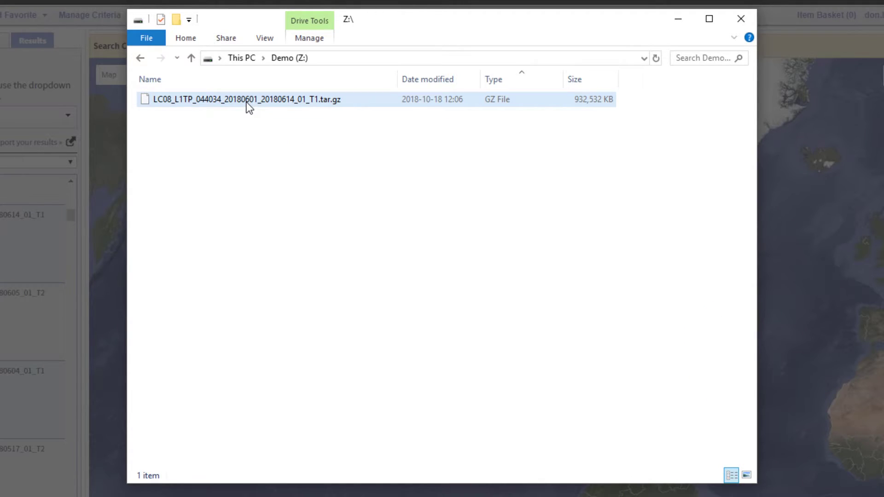
{"action": "right_click", "coordinate": [245, 103]}
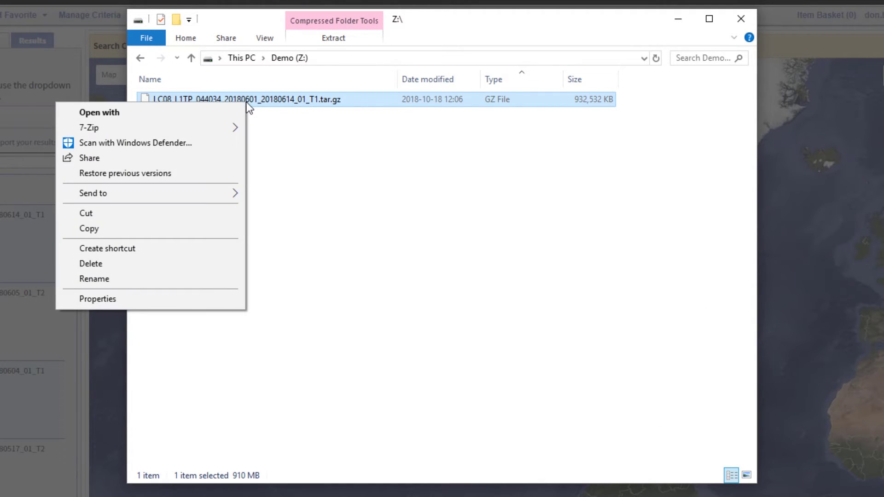
{"action": "mouse_move", "coordinate": [191, 131]}
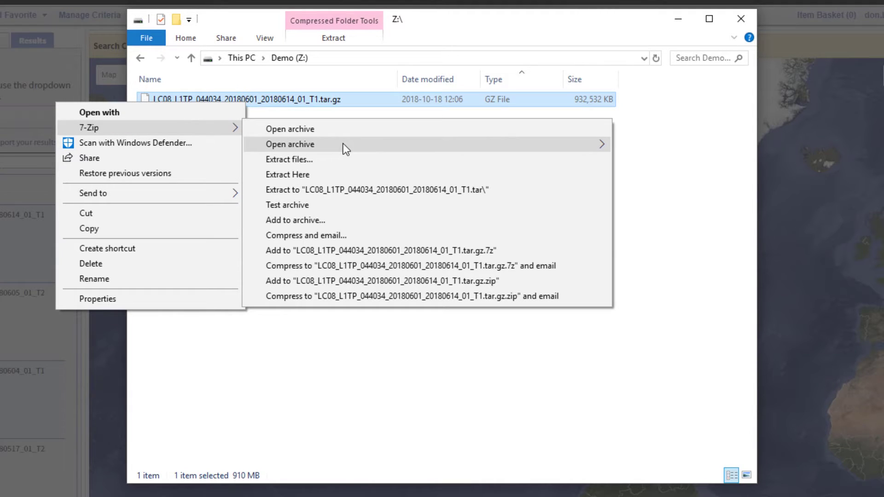
{"action": "left_click", "coordinate": [338, 179]}
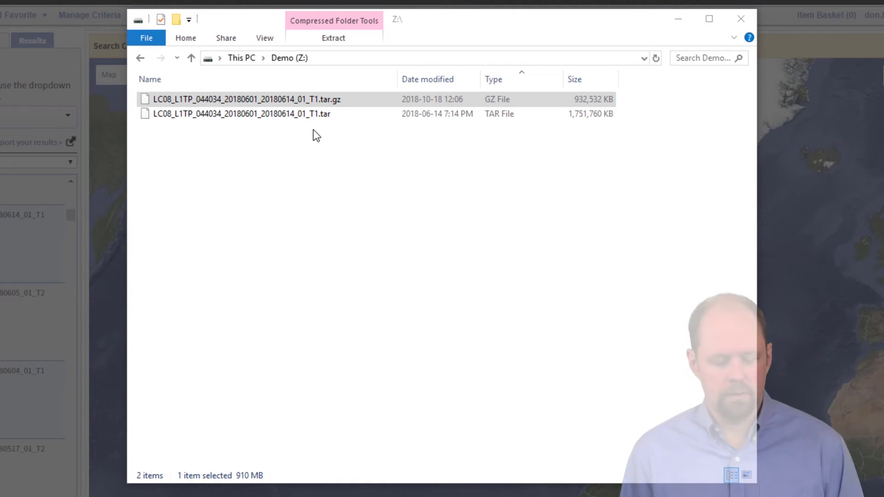
Extract the Landsat .tar archive here on Demo (Z:) with 7-Zip, producing band TIFs B1–B11, BQA, ANG and MTL files.
{"action": "left_click", "coordinate": [270, 117]}
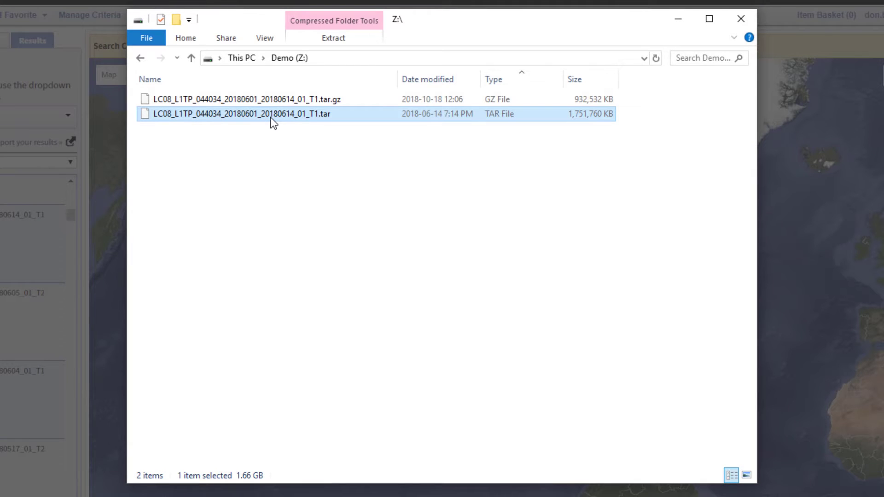
{"action": "right_click", "coordinate": [271, 121]}
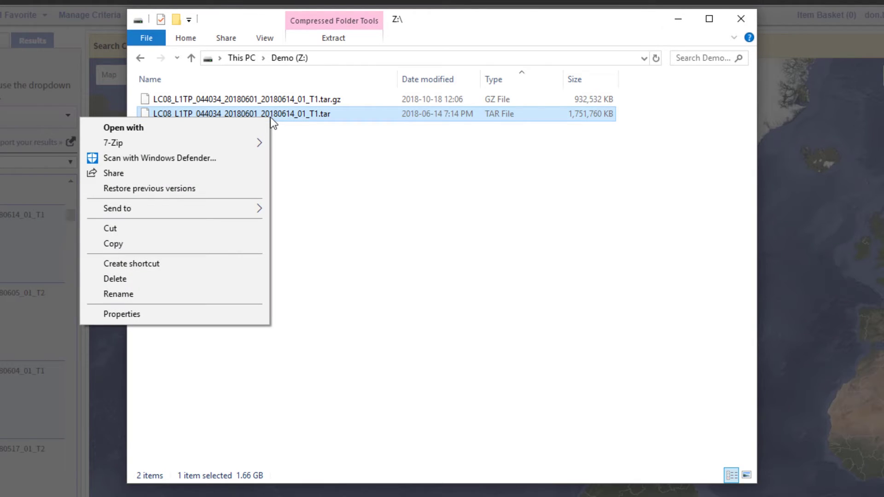
{"action": "mouse_move", "coordinate": [240, 148]}
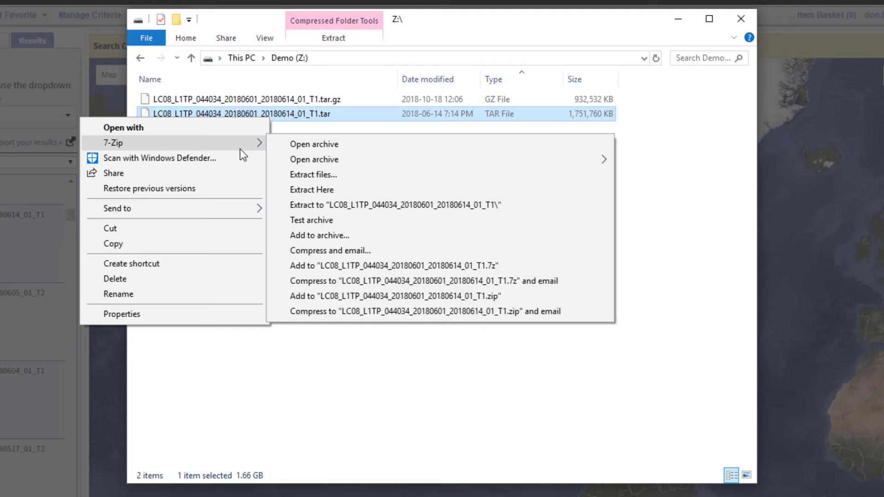
{"action": "left_click", "coordinate": [323, 189]}
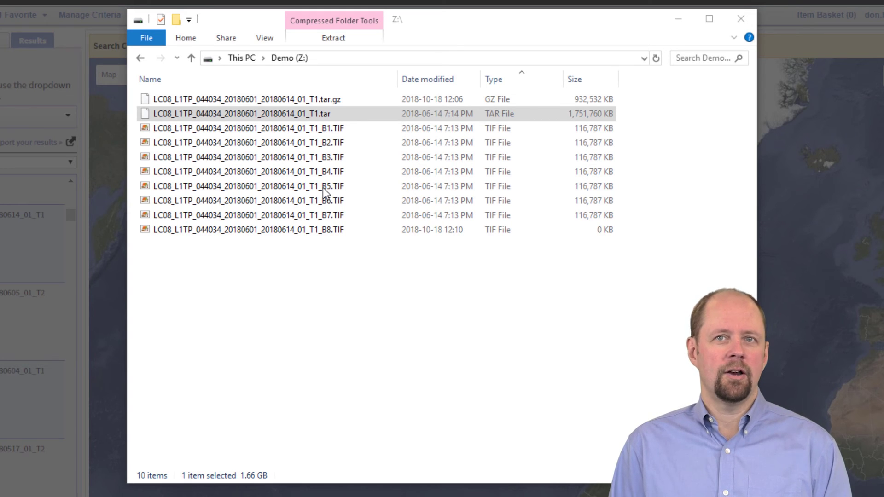
{"action": "left_click", "coordinate": [494, 379]}
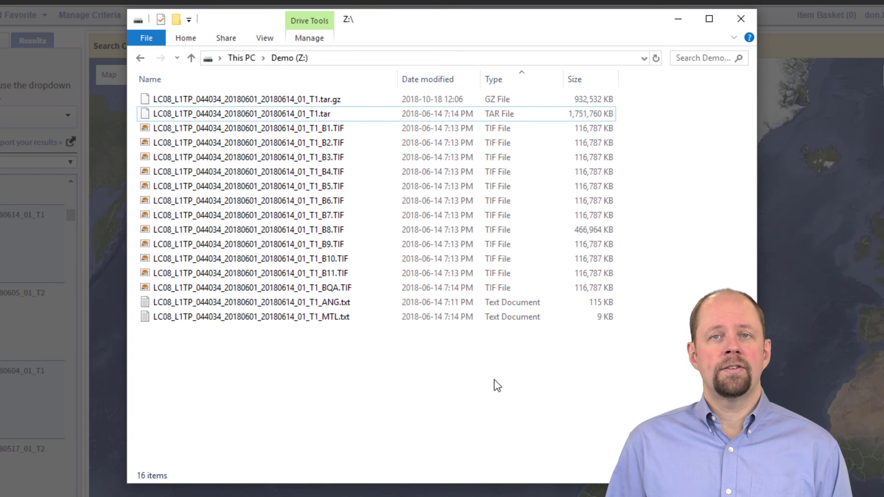